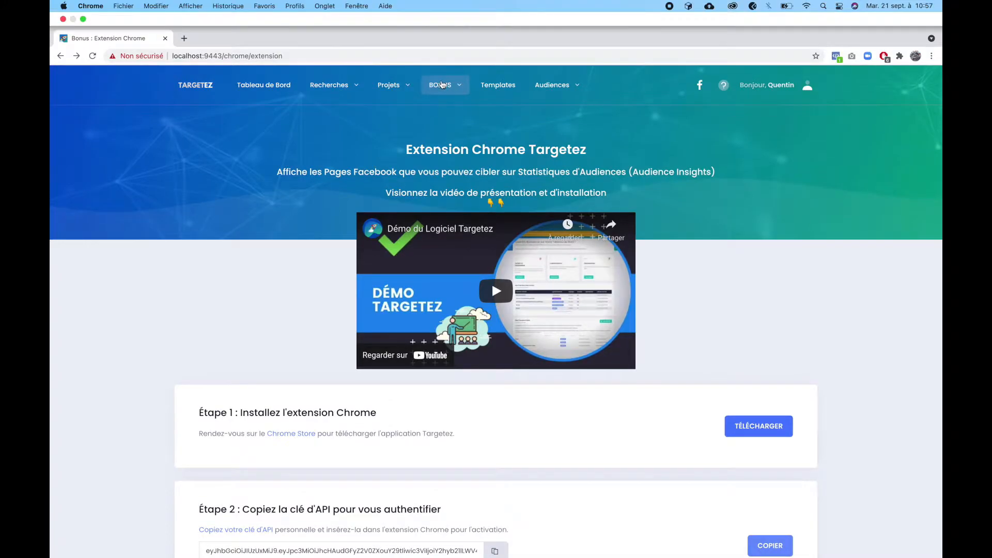
# Follow the Chrome Store link in step 1 of the extension instructions and install the Targetez extension in Chrome.
pyautogui.click(443, 59)
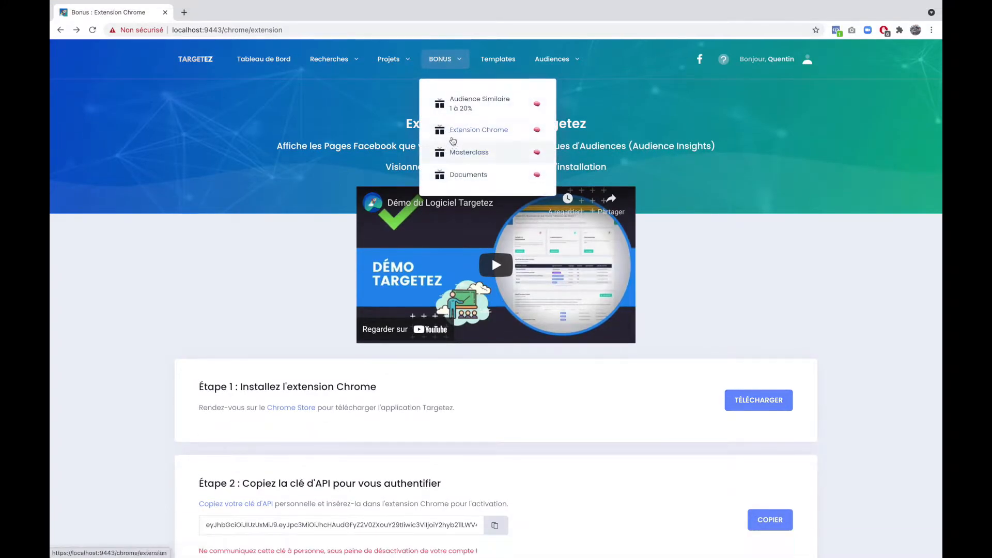
pyautogui.scroll(-2, 313, 329)
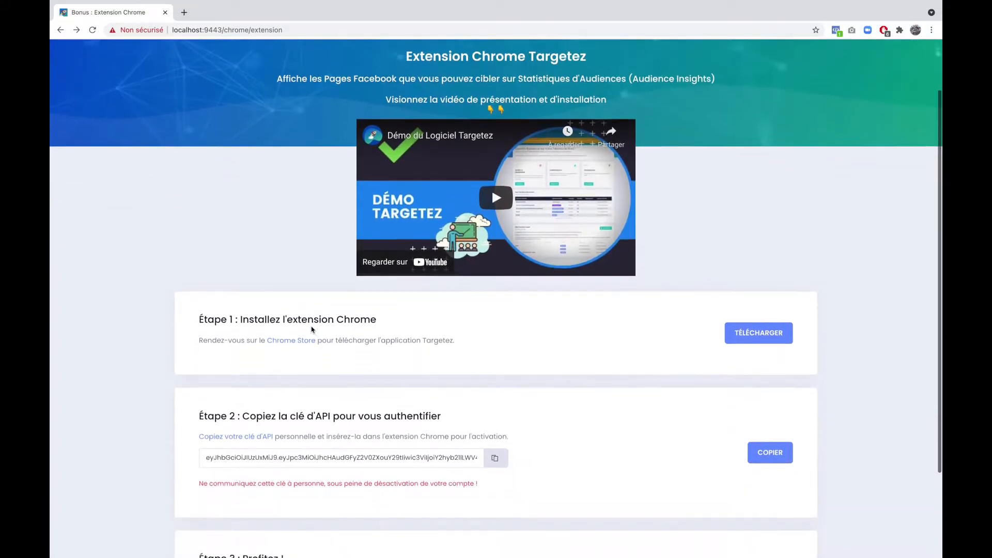
pyautogui.scroll(-4, 312, 329)
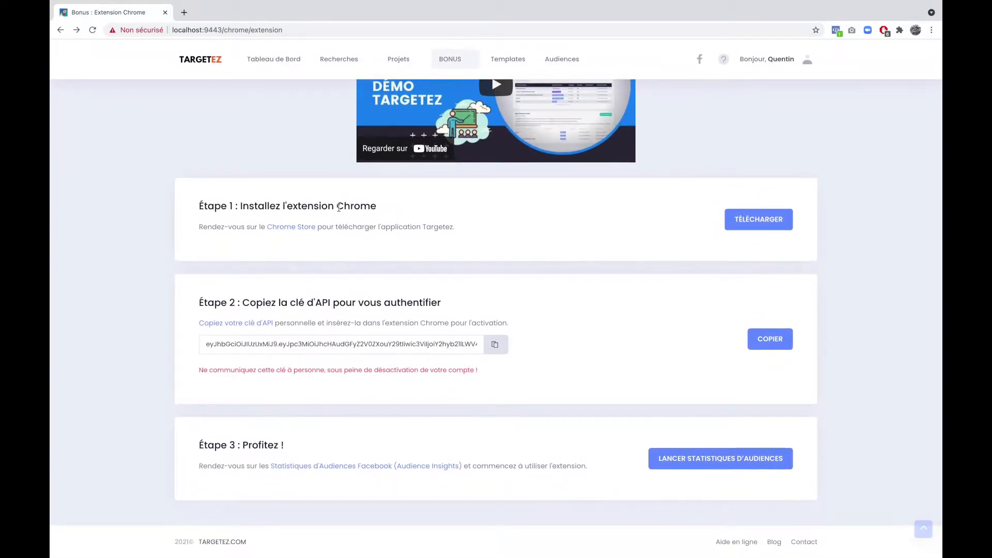
pyautogui.click(291, 227)
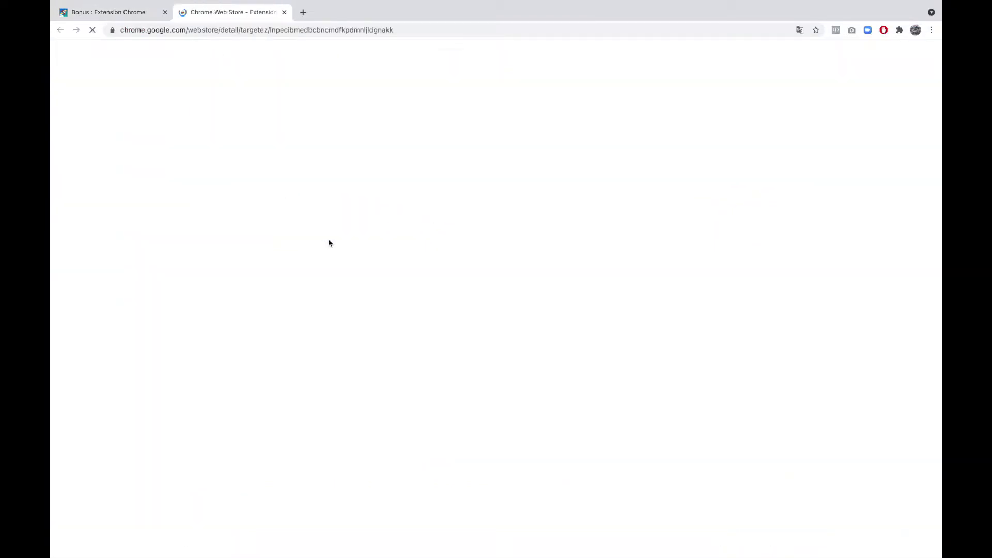
pyautogui.click(683, 133)
pyautogui.click(564, 321)
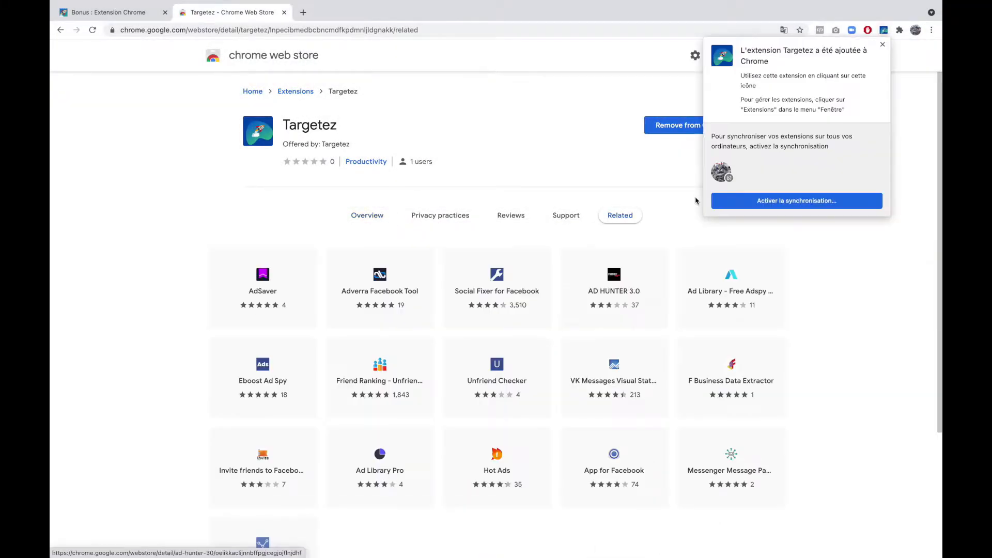
# Dismiss the installation notice and pin the Targetez extension to the browser toolbar.
pyautogui.click(882, 45)
pyautogui.click(899, 32)
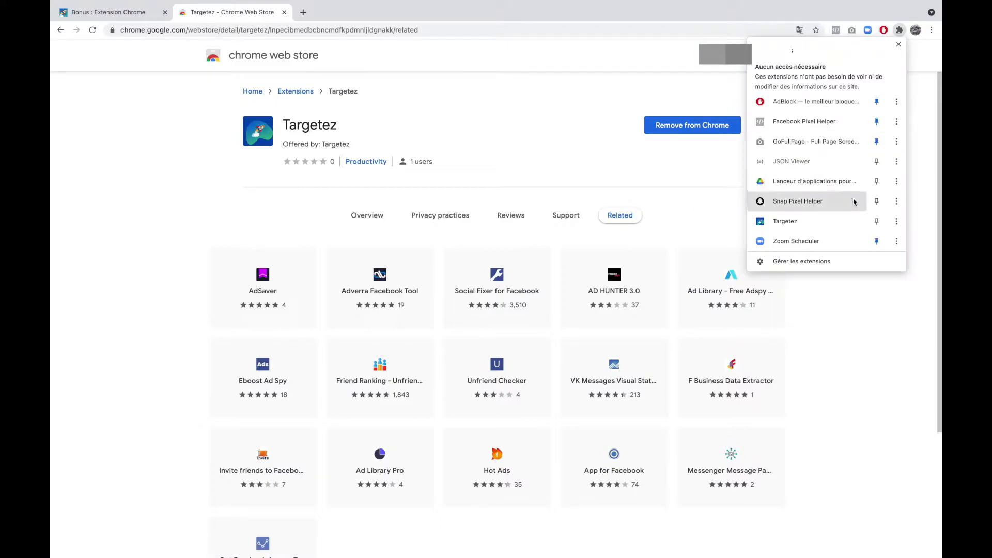
pyautogui.click(877, 223)
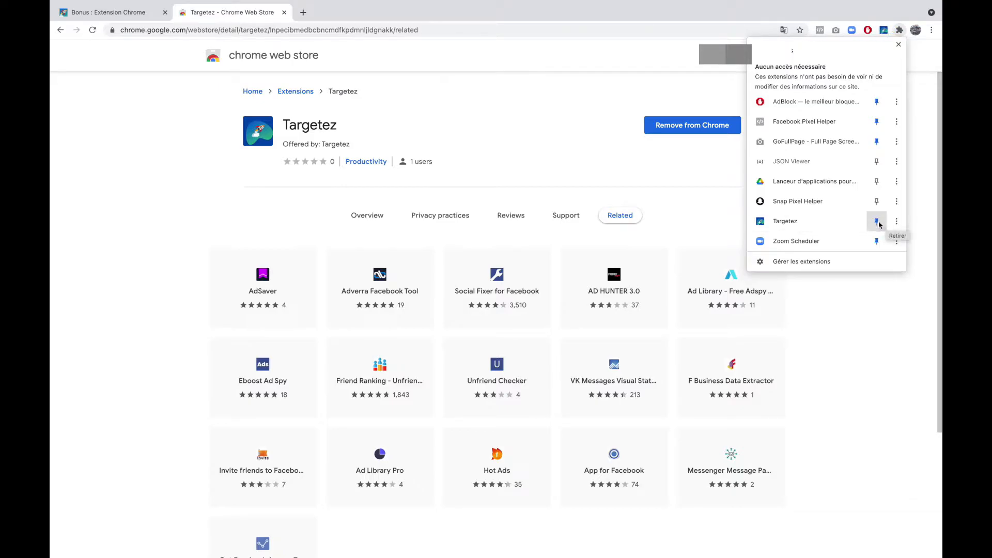
pyautogui.click(874, 297)
# Return from the Chrome Web Store to the Targetez extension page and look at the extension's API key form.
pyautogui.click(884, 30)
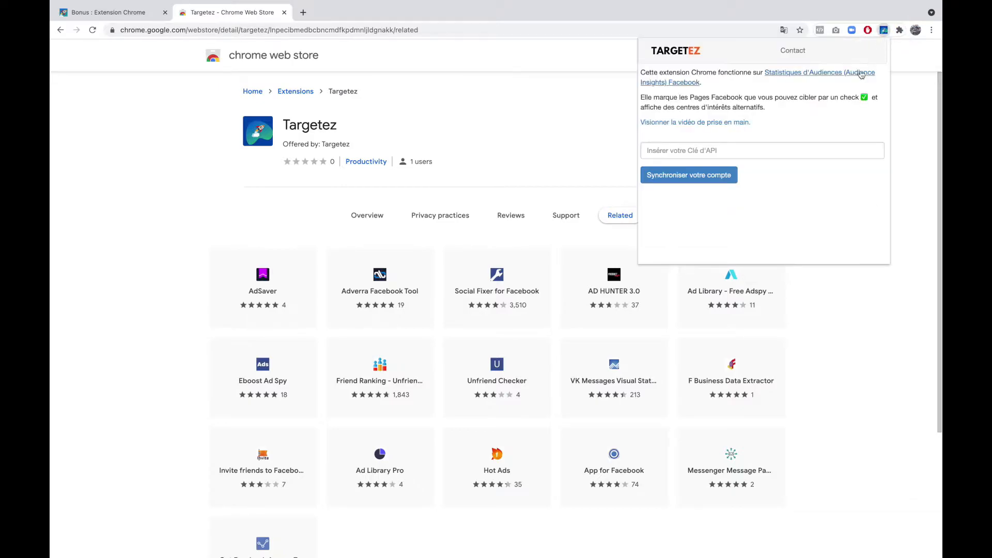
pyautogui.click(907, 124)
pyautogui.click(285, 13)
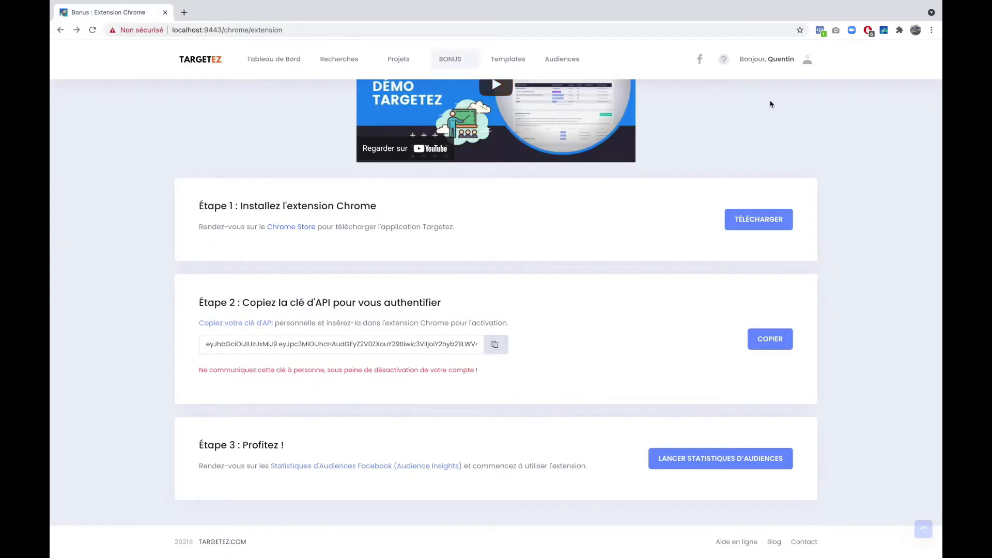
pyautogui.click(884, 30)
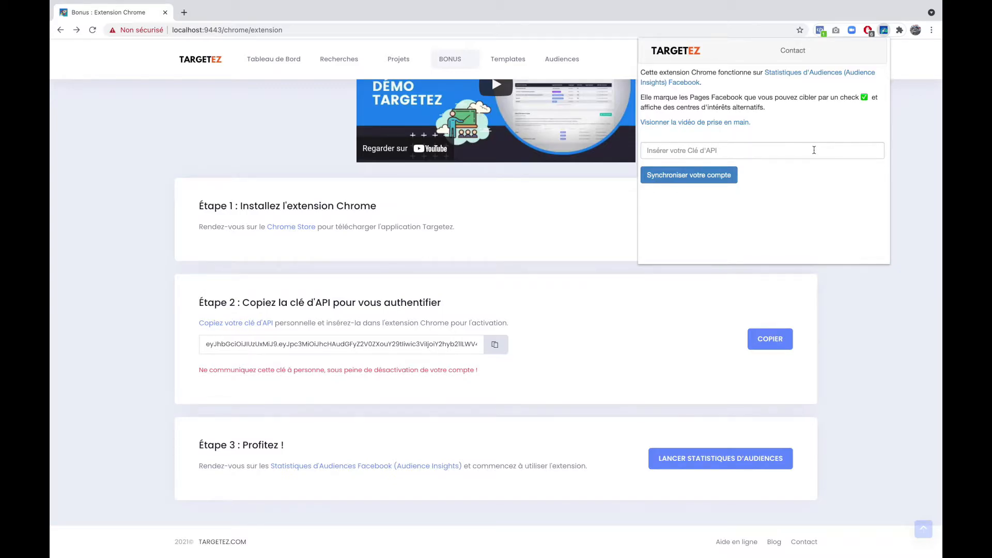
pyautogui.click(810, 150)
pyautogui.click(287, 305)
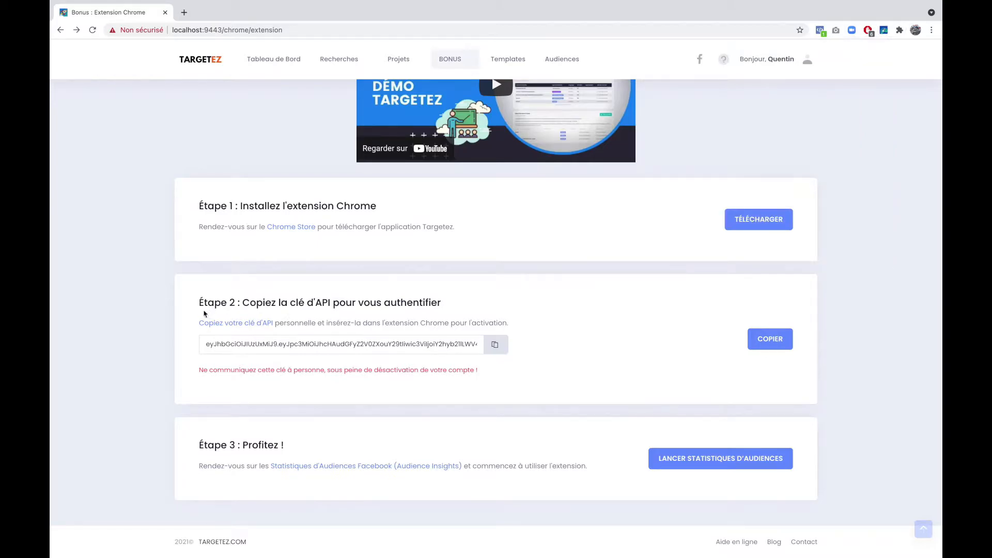
# Copy the personal API key from step 2, paste it into the Targetez extension's API key field and synchronise the account.
pyautogui.moveTo(258, 303); pyautogui.dragTo(338, 304)
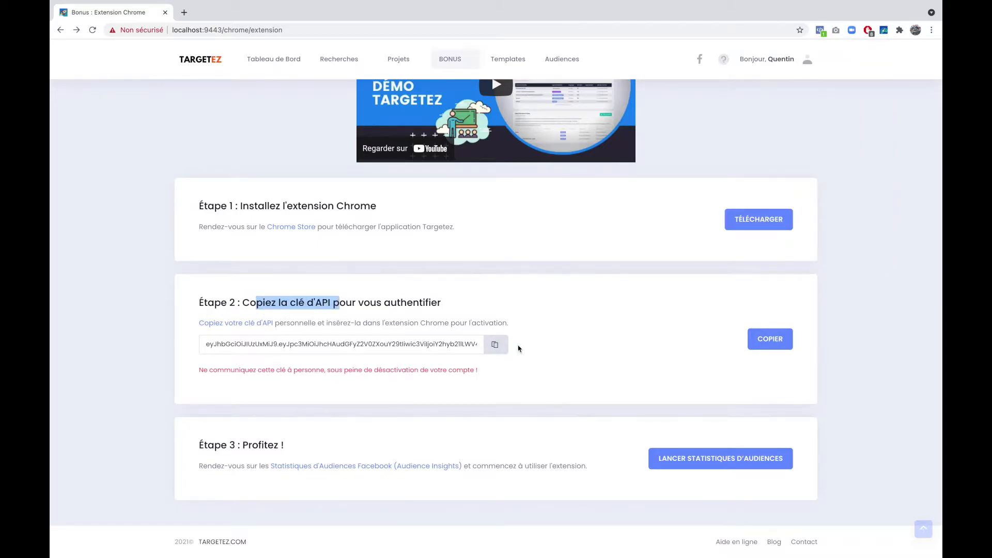
pyautogui.click(497, 344)
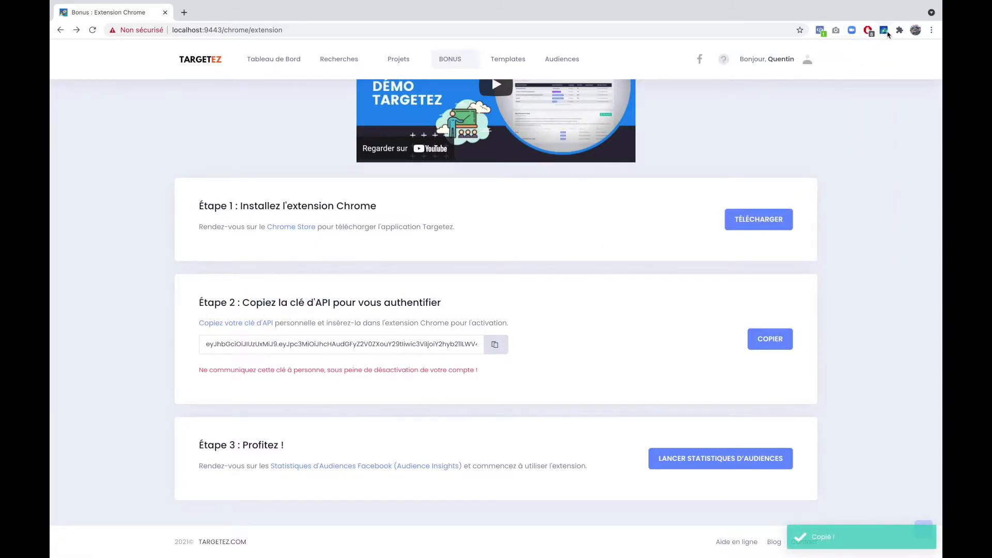
pyautogui.click(884, 30)
pyautogui.click(753, 155)
pyautogui.rightClick(745, 157)
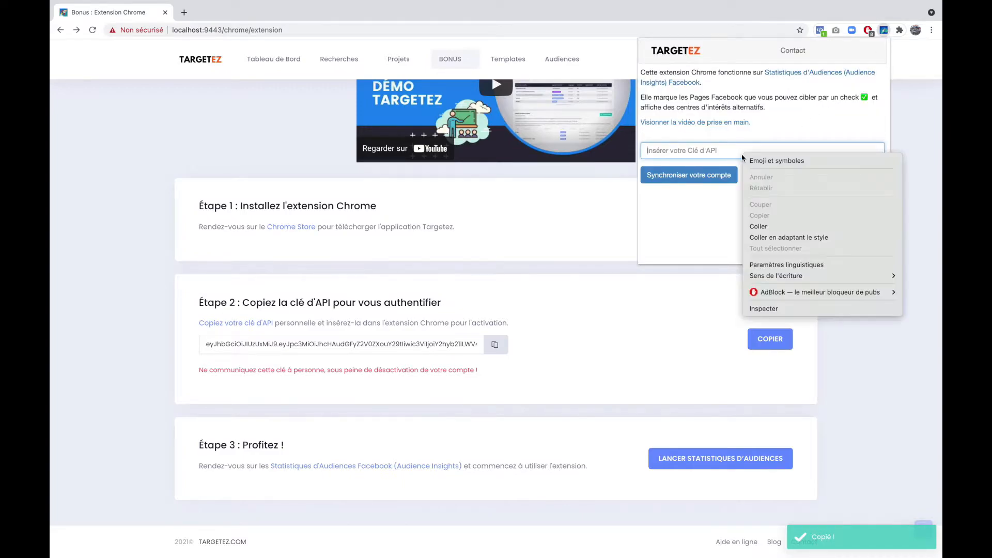
pyautogui.click(753, 224)
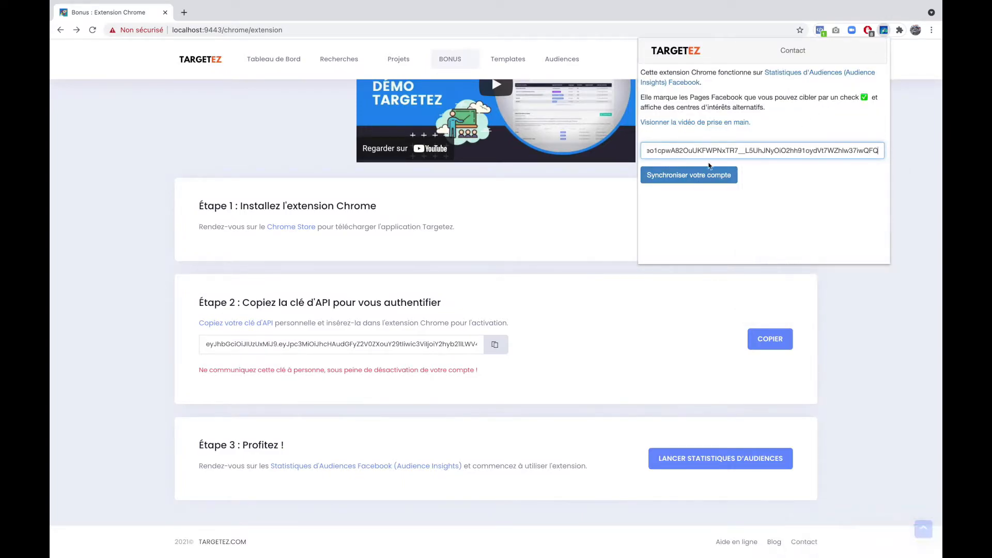
pyautogui.click(714, 176)
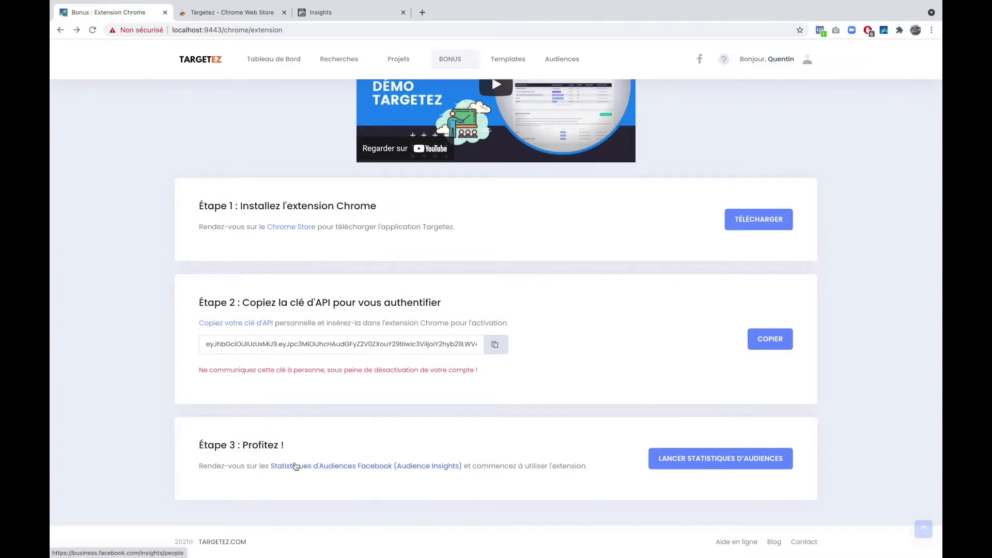
# Open Facebook Audience Insights from step 3 for the Targetez business and show the potential audience.
pyautogui.click(296, 466)
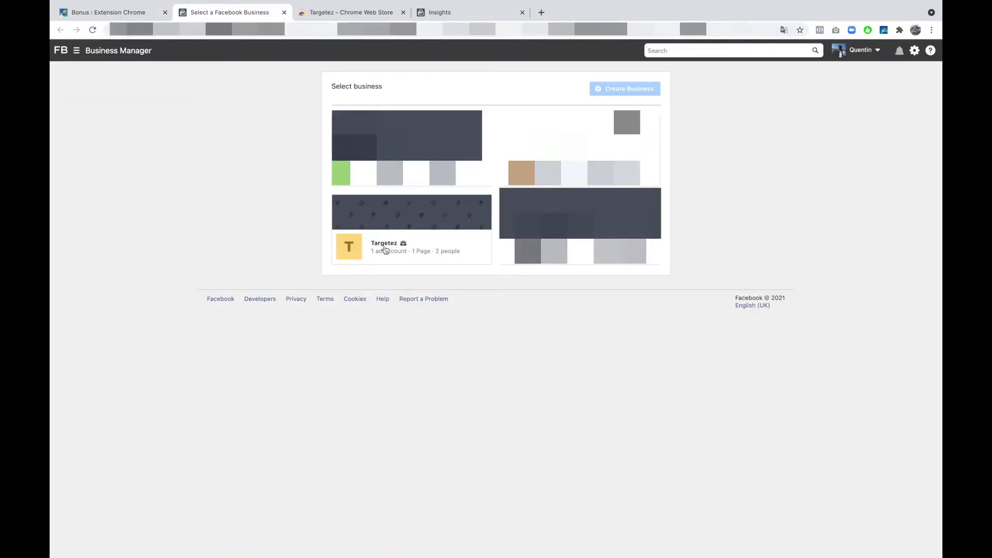
pyautogui.click(385, 252)
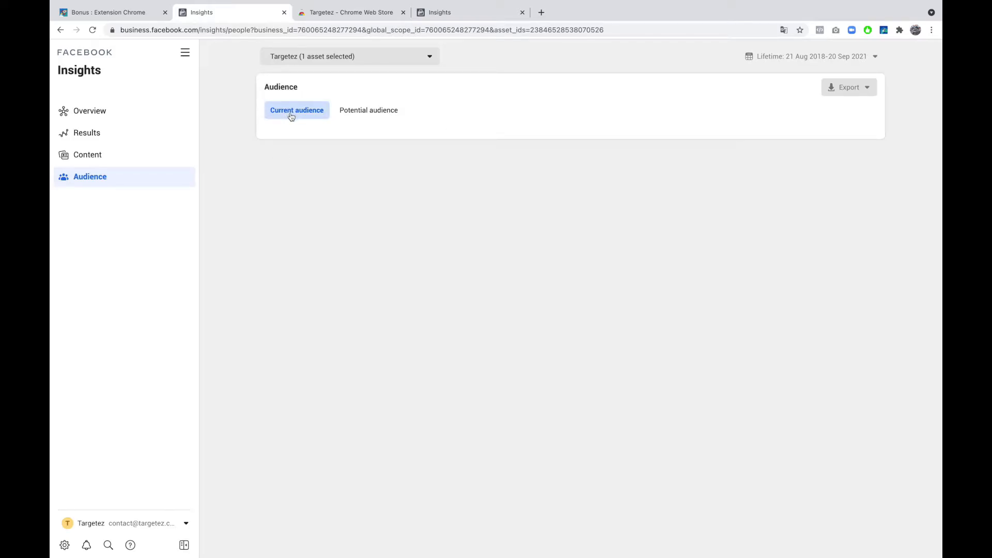
pyautogui.click(360, 113)
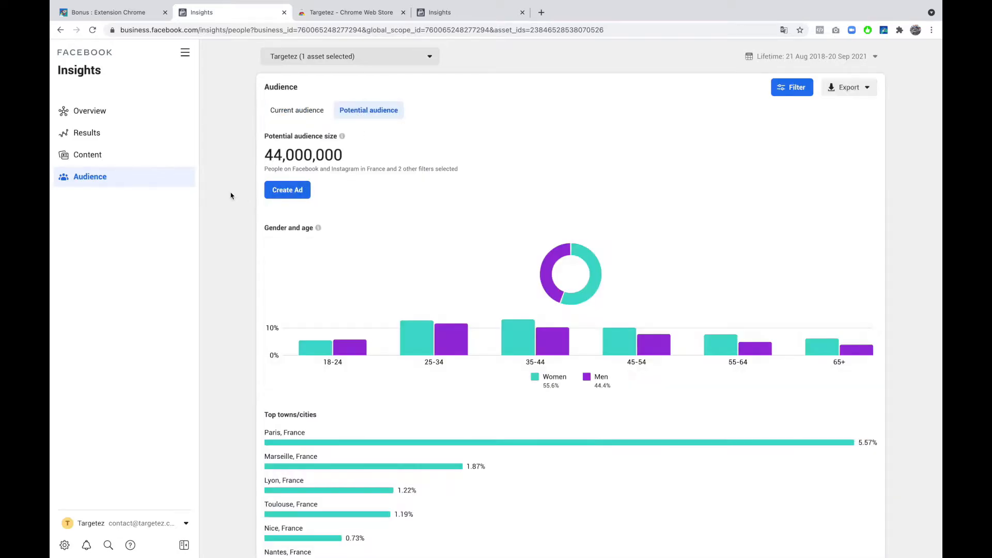
# Examine the targetability marks and alternative interests that the extension adds to the Top Pages list.
pyautogui.scroll(-10, 231, 301)
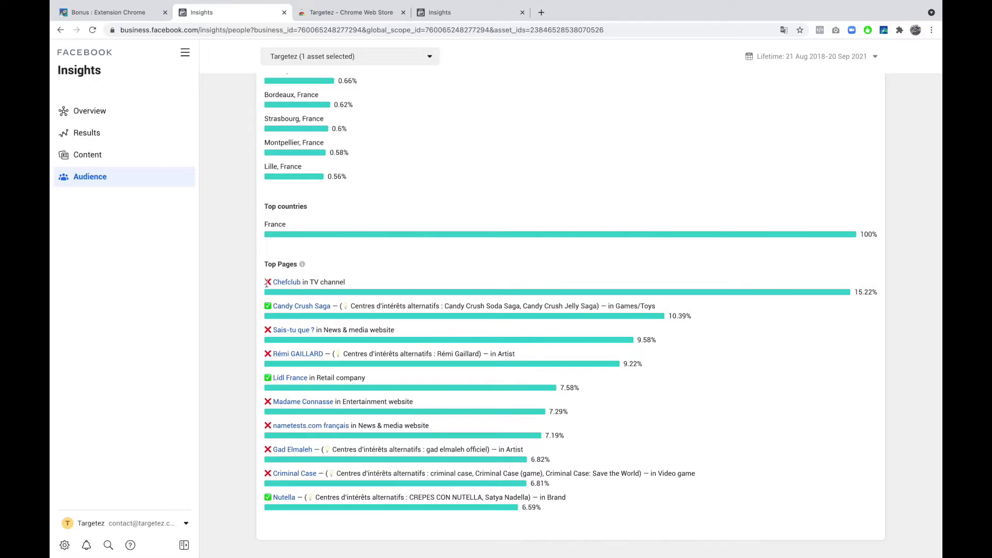
pyautogui.moveTo(267, 282); pyautogui.dragTo(270, 284)
pyautogui.click(423, 205)
pyautogui.moveTo(270, 304); pyautogui.dragTo(267, 305)
pyautogui.moveTo(339, 304); pyautogui.dragTo(440, 302)
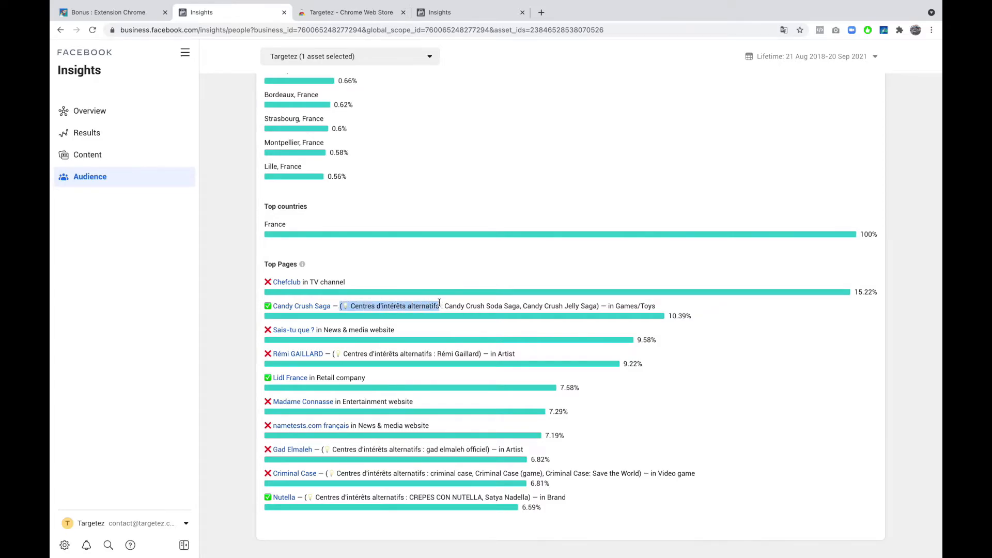
pyautogui.click(440, 302)
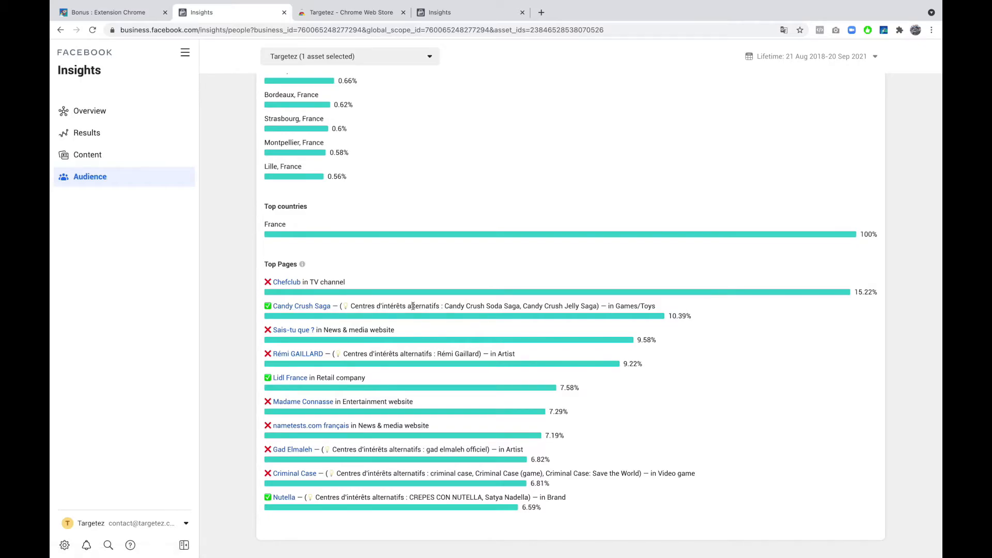
pyautogui.moveTo(445, 305); pyautogui.dragTo(486, 305)
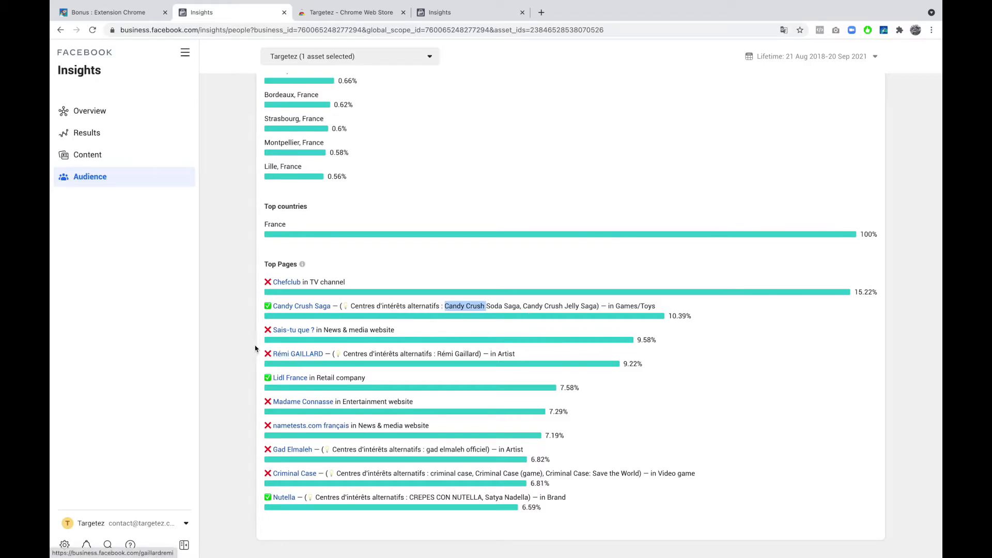
pyautogui.click(268, 331)
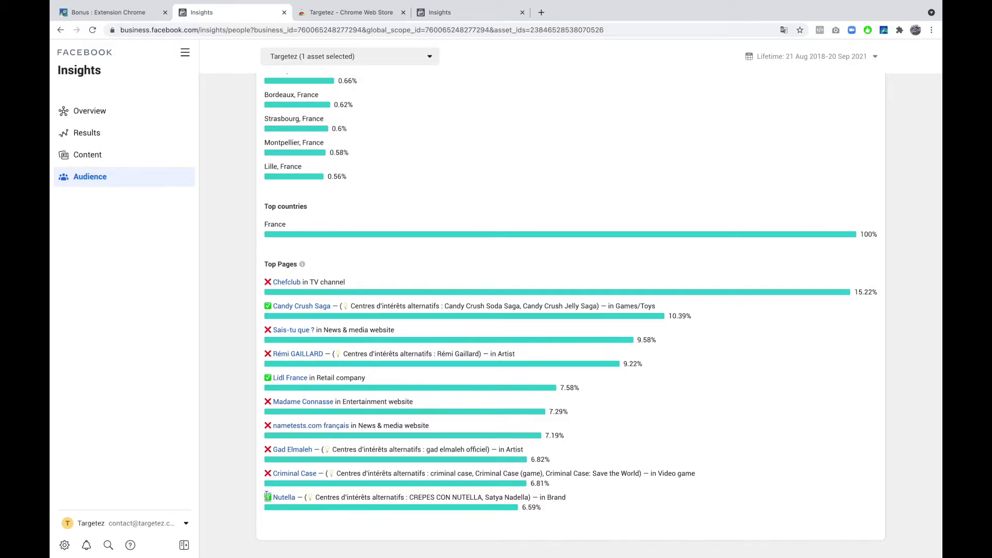
# Filter the potential audience by the interest Physical fitness.
pyautogui.scroll(15, 267, 496)
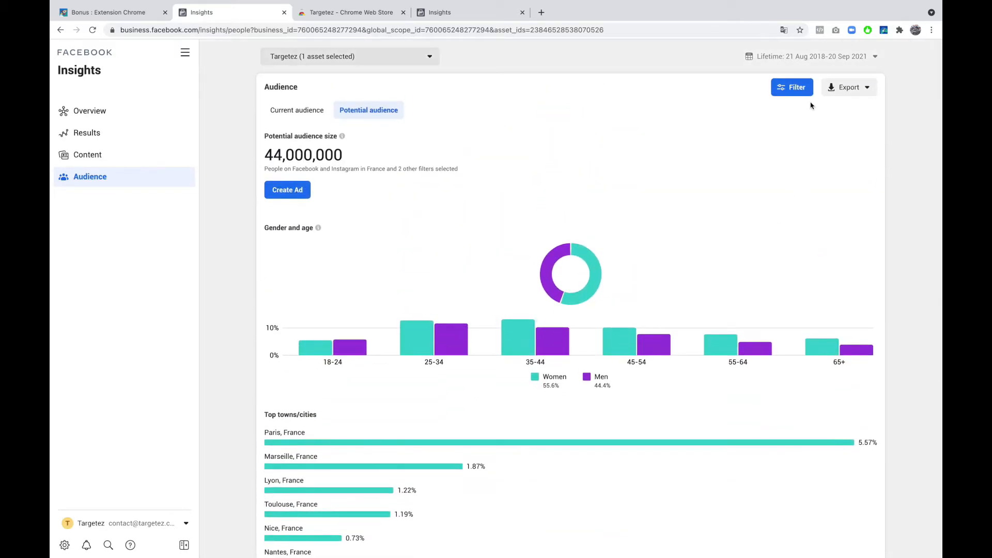
pyautogui.click(794, 87)
pyautogui.click(814, 289)
pyautogui.write('fit')
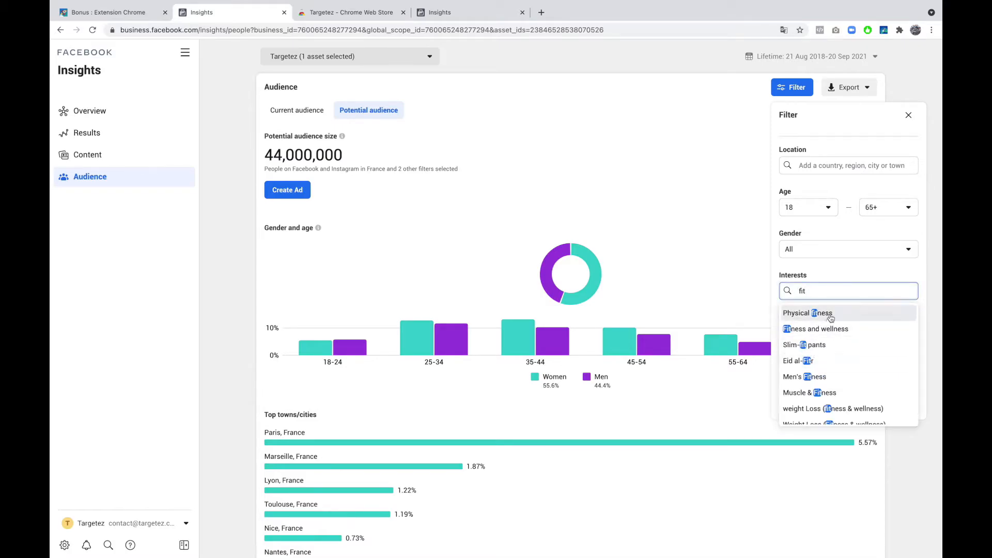
pyautogui.click(831, 316)
pyautogui.click(713, 208)
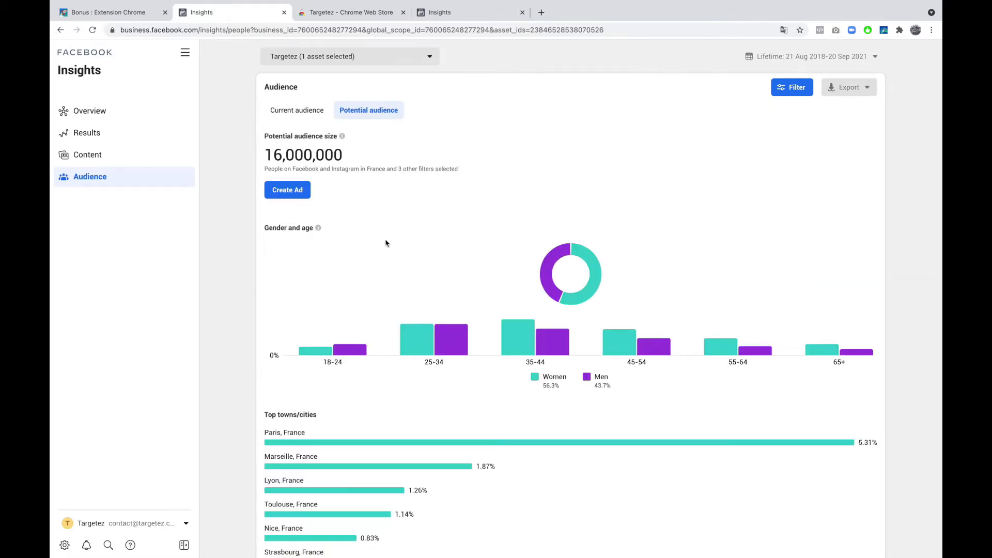
# Look through the Lidl France Facebook page from the filtered Top Pages list, then close it.
pyautogui.scroll(-10, 388, 242)
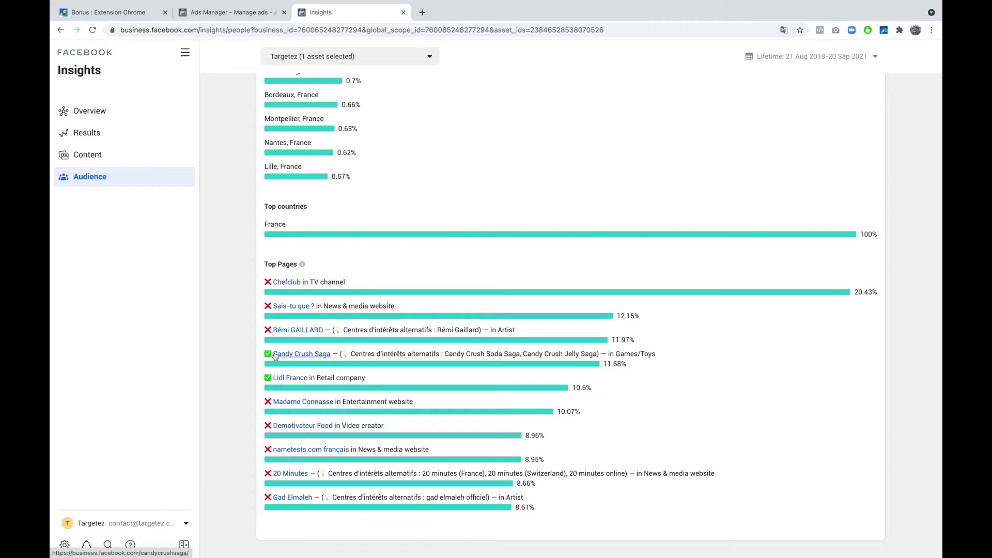
pyautogui.click(285, 379)
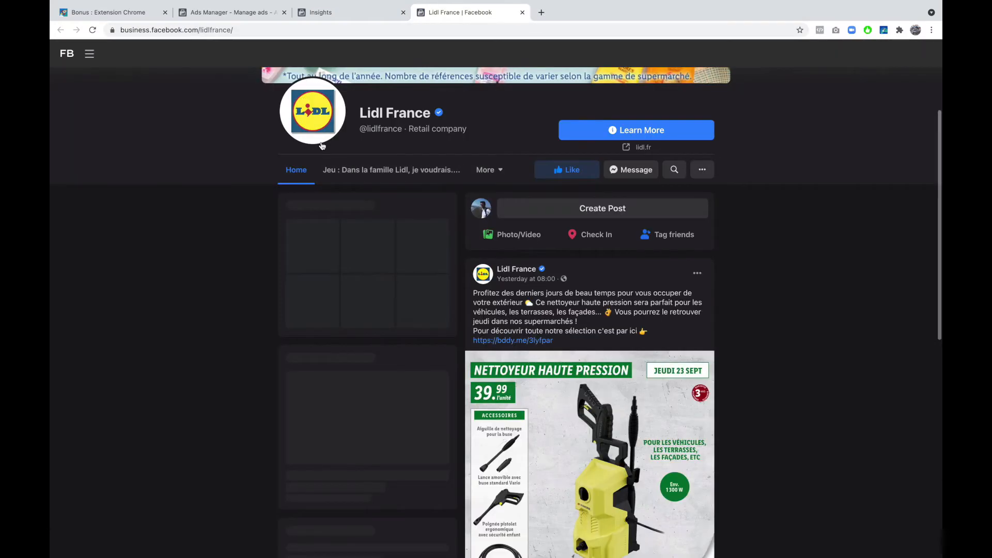
pyautogui.scroll(3, 322, 146)
pyautogui.scroll(-7, 322, 146)
pyautogui.scroll(6, 322, 146)
pyautogui.scroll(2, 322, 146)
pyautogui.hotkey('ctrl', 'w')
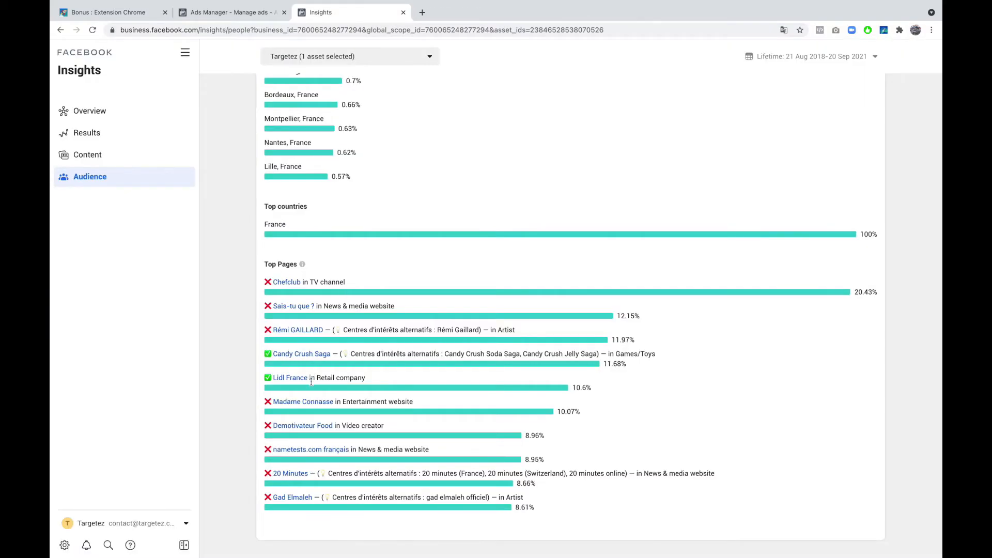
# Copy the page name Lidl France from the Top Pages list.
pyautogui.moveTo(310, 381); pyautogui.dragTo(274, 379)
pyautogui.rightClick(275, 378)
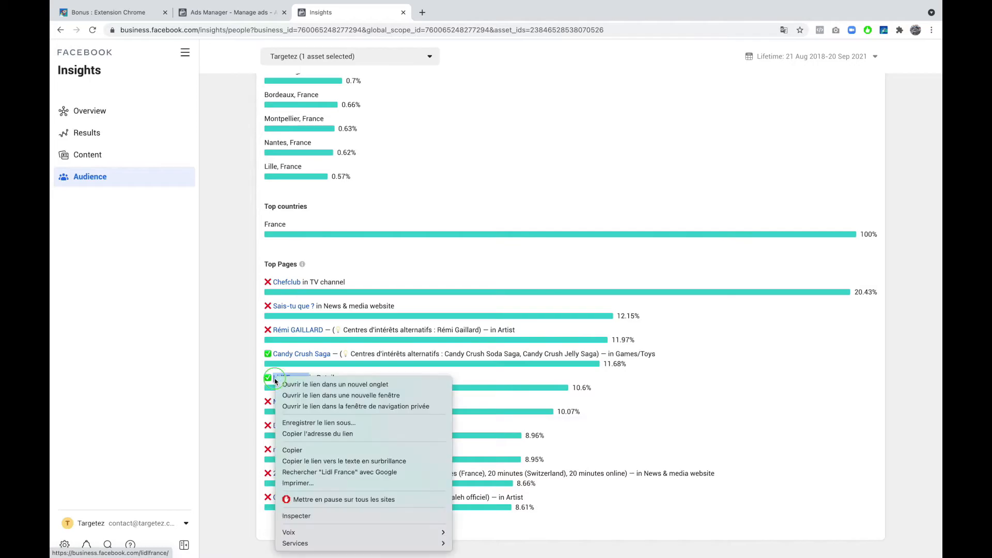
pyautogui.click(292, 451)
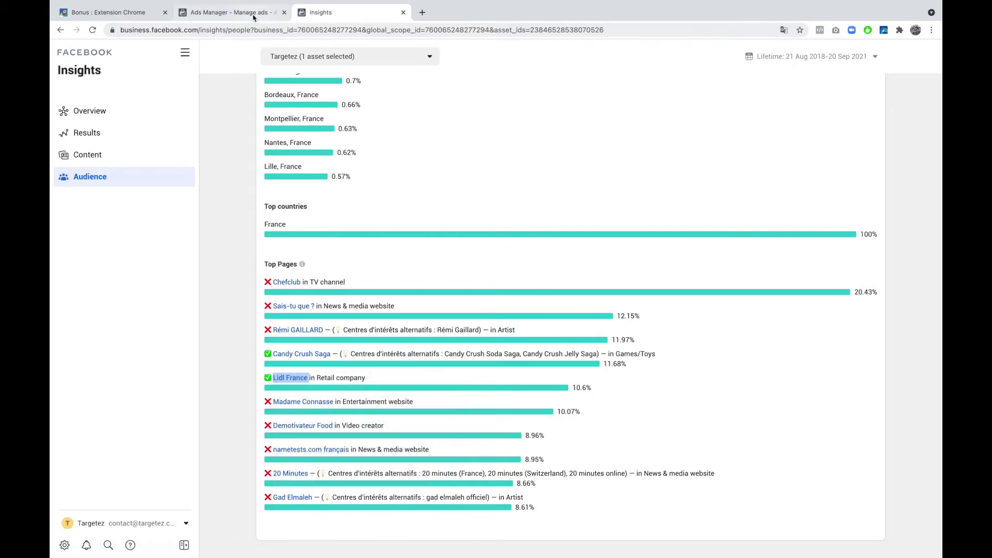
# In Ads Manager, add the copied Lidl France as an interest in the ad set's detailed targeting.
pyautogui.click(232, 12)
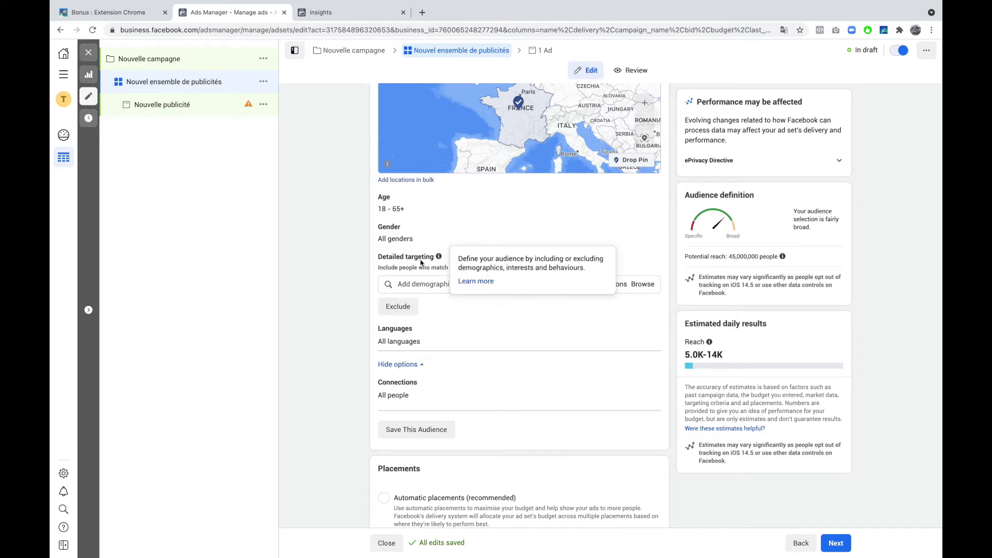
pyautogui.click(416, 285)
pyautogui.rightClick(417, 287)
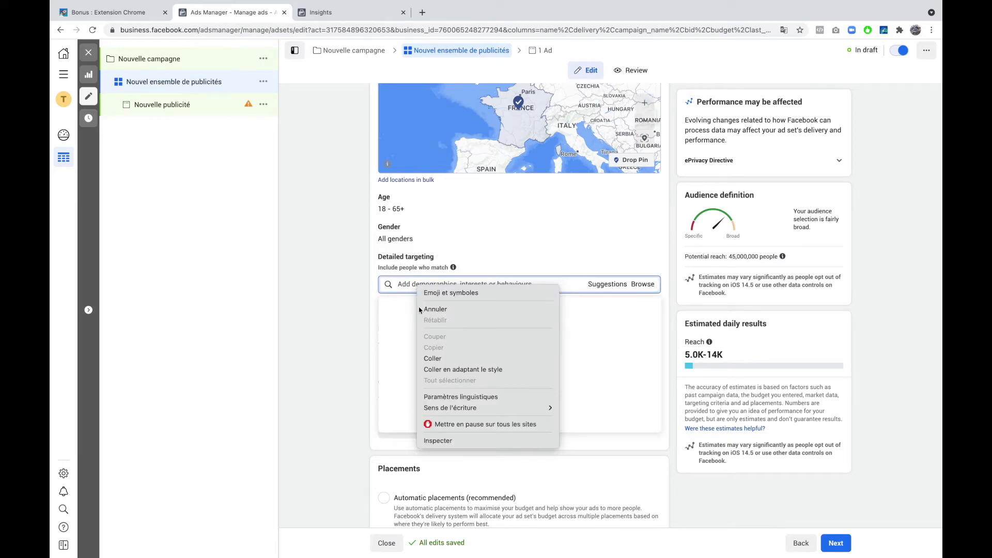
pyautogui.click(434, 358)
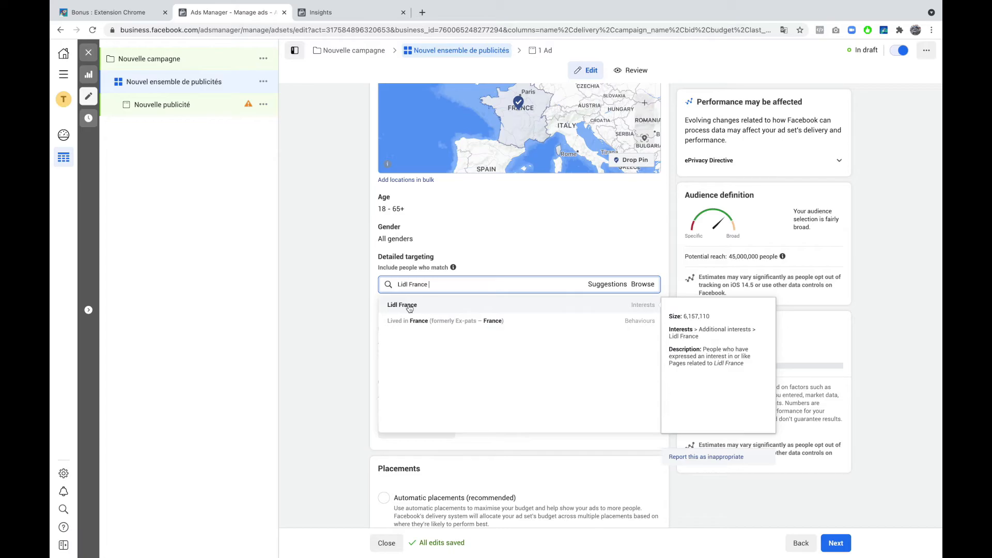
pyautogui.click(433, 309)
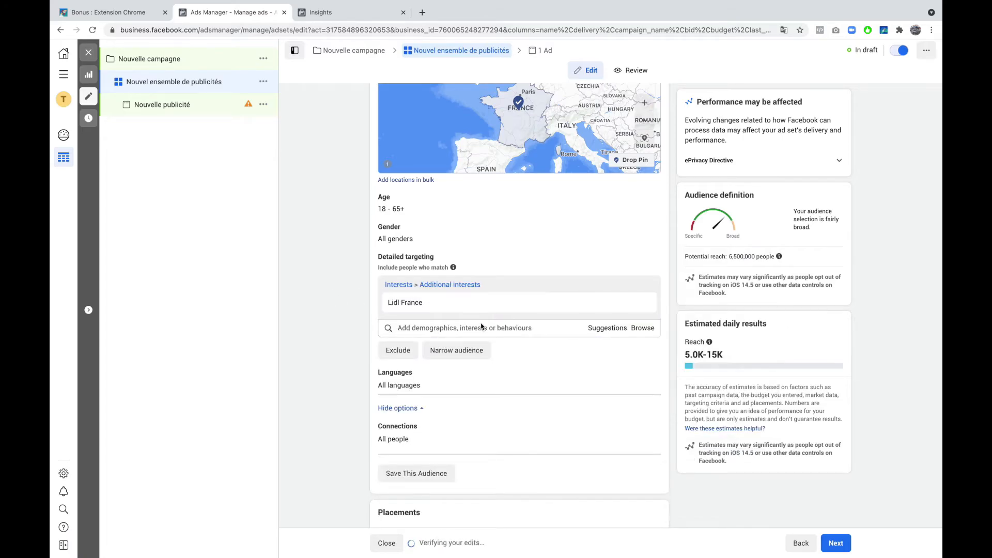
# Return to Insights and copy Candy Crush Saga's alternative interests, Candy Crush Soda Saga and Candy Crush Jelly Saga.
pyautogui.click(143, 16)
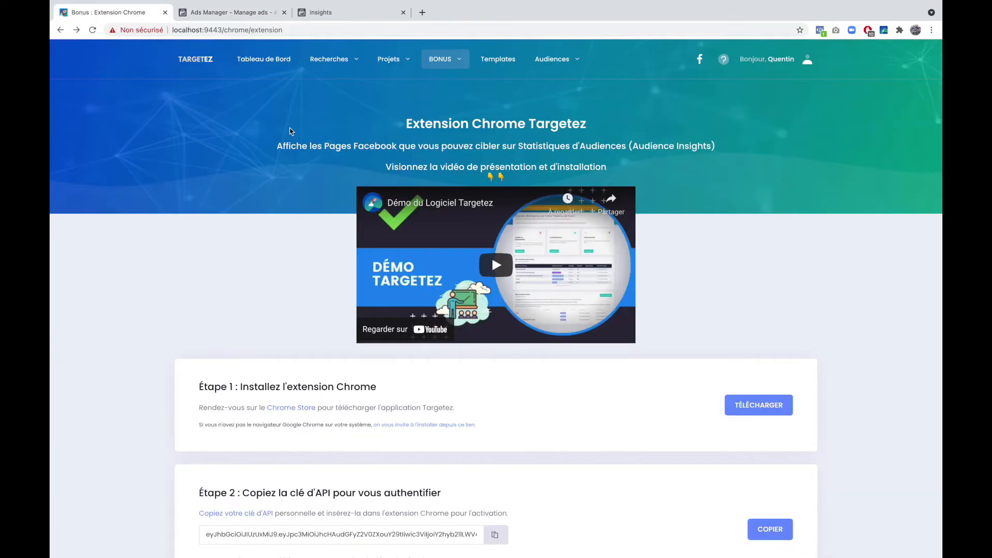
pyautogui.click(370, 19)
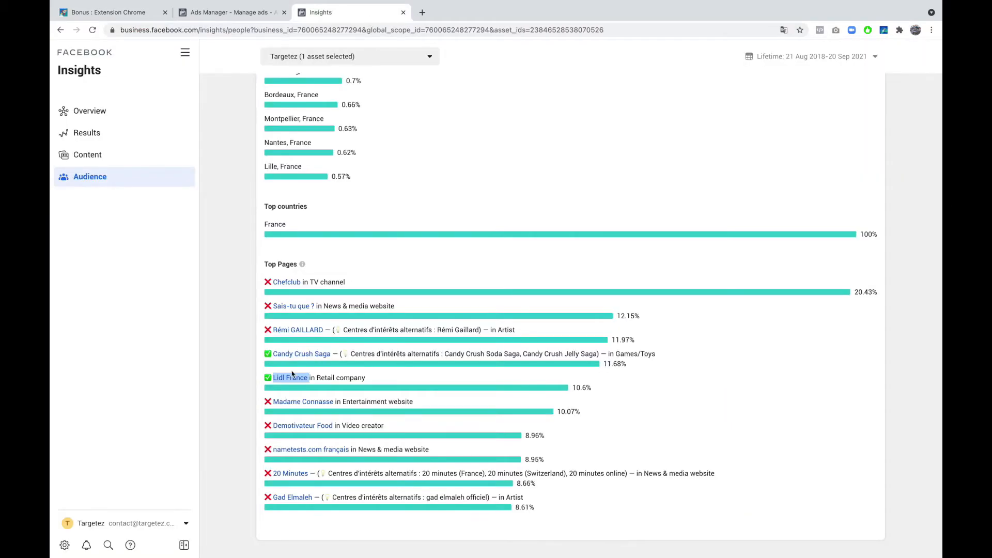
pyautogui.click(247, 367)
pyautogui.moveTo(597, 355); pyautogui.dragTo(450, 355)
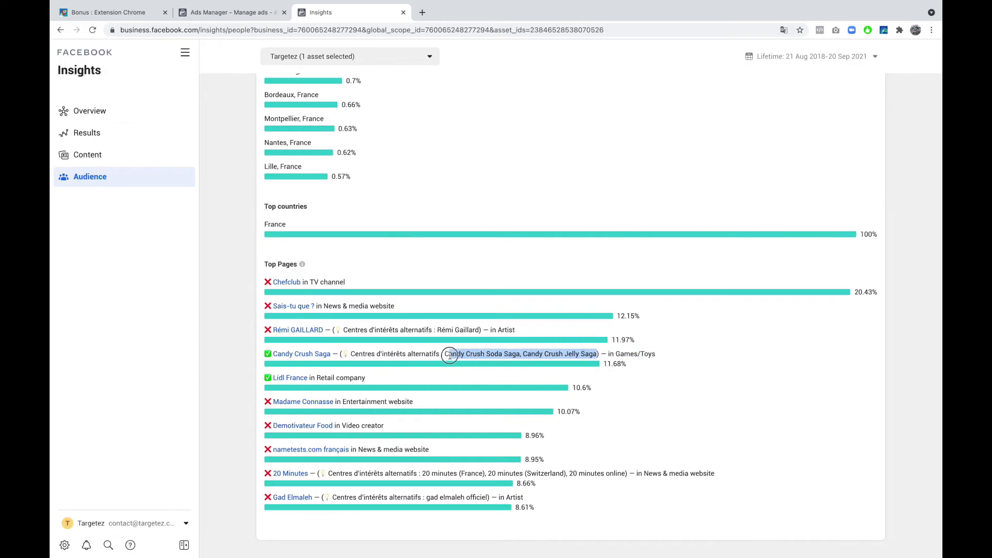
pyautogui.rightClick(450, 356)
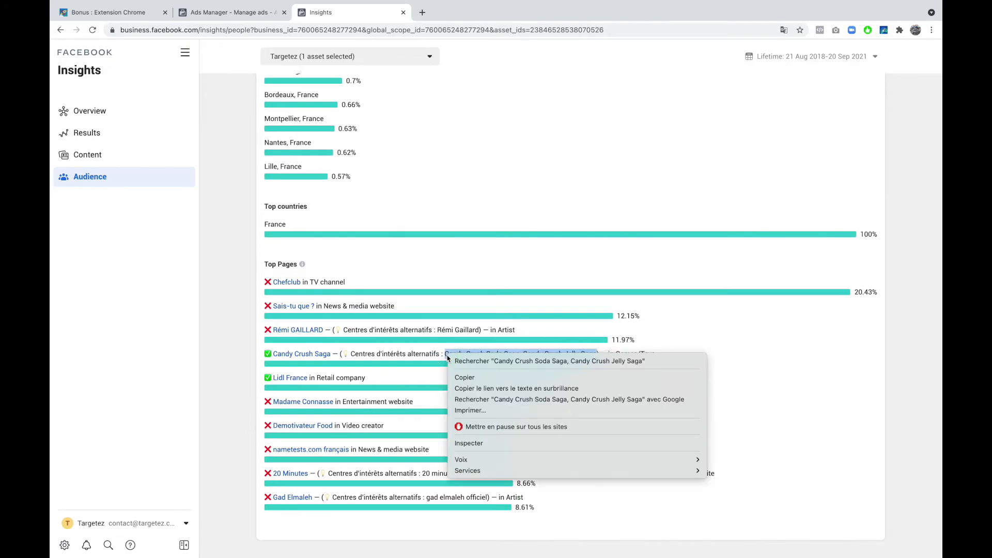
pyautogui.click(468, 379)
# Paste Candy Crush Soda Saga and Candy Crush Jelly Saga together into the ad set's detailed targeting in Ads Manager.
pyautogui.click(230, 12)
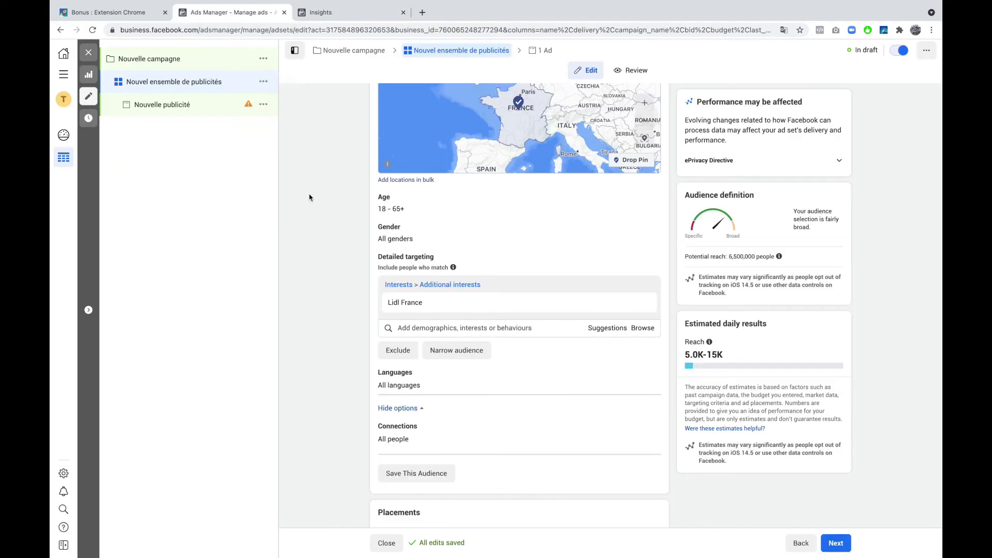
pyautogui.click(519, 329)
pyautogui.rightClick(487, 327)
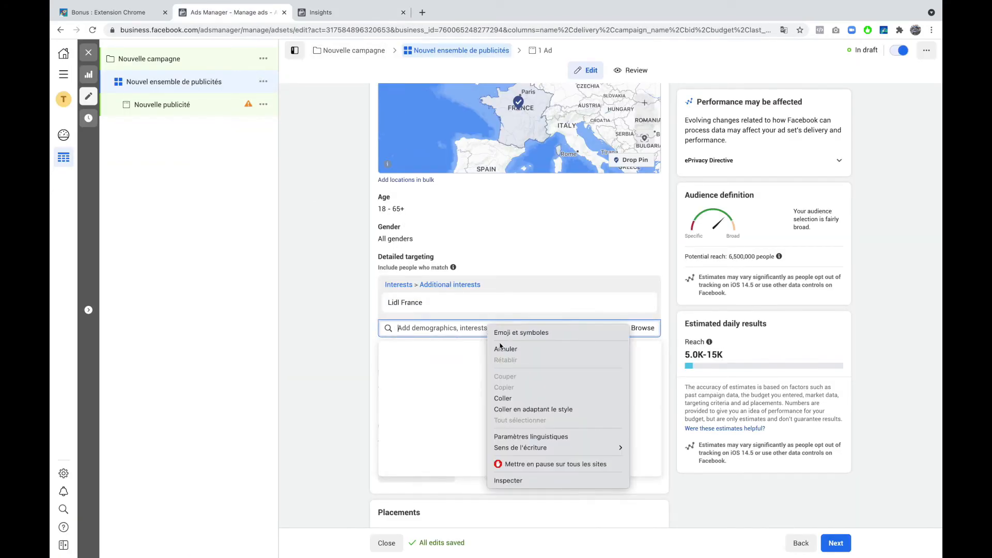
pyautogui.click(511, 398)
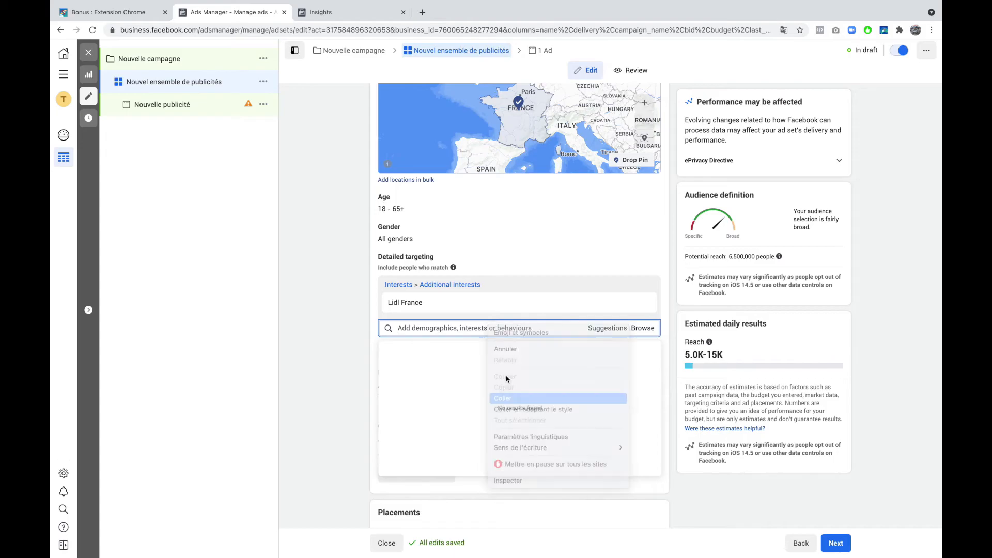
pyautogui.click(360, 346)
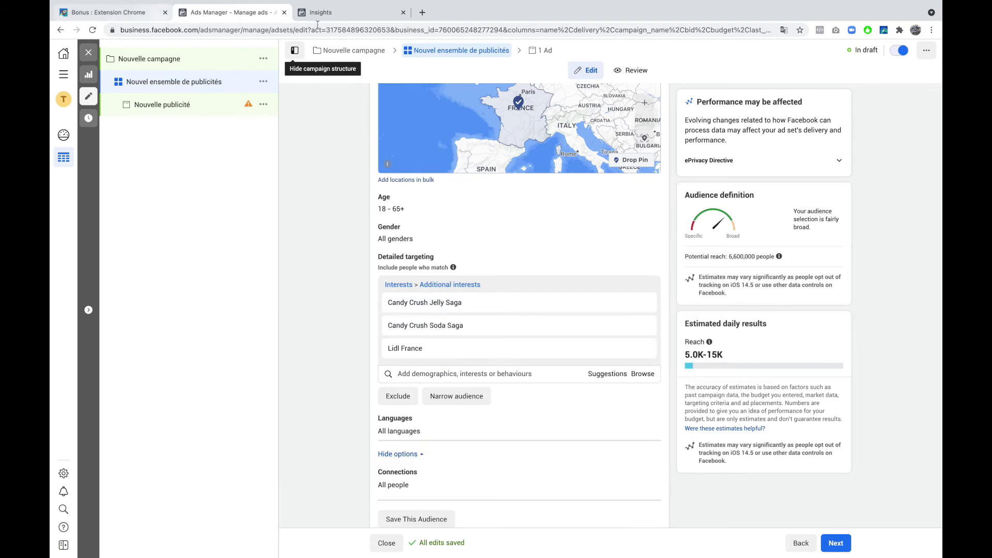
# Return to Insights and copy the page name Candy Crush Saga from the Top Pages list.
pyautogui.click(348, 16)
pyautogui.click(239, 371)
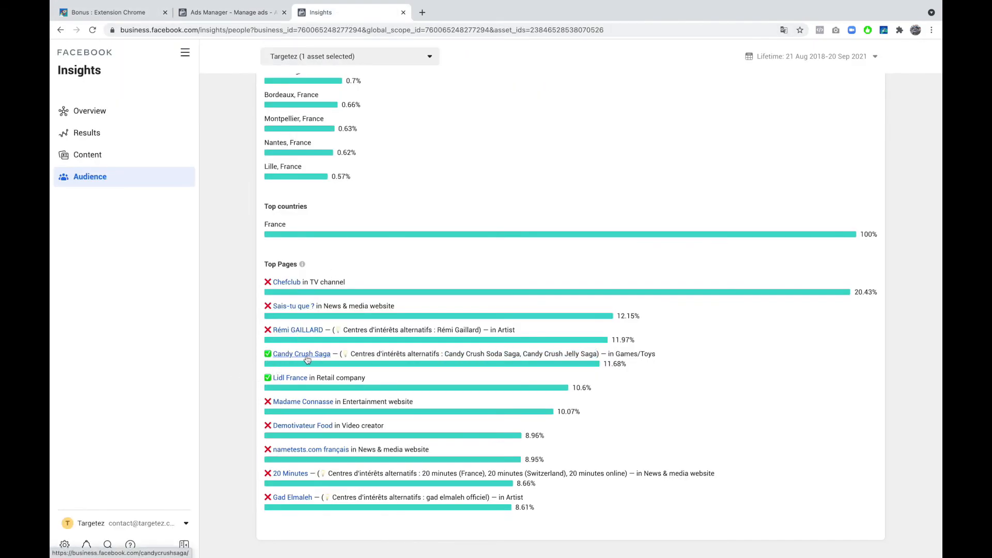
pyautogui.moveTo(331, 354); pyautogui.dragTo(269, 352)
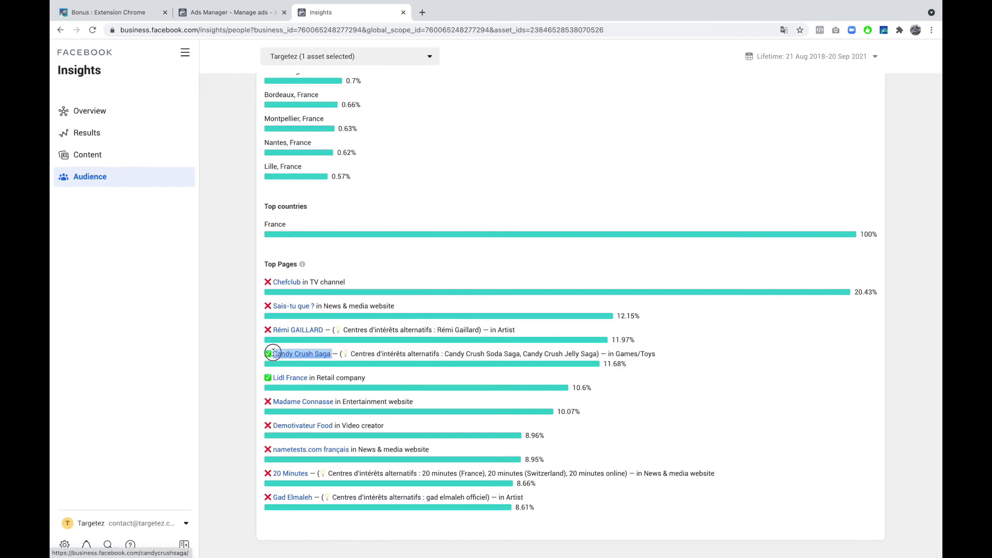
pyautogui.rightClick(272, 353)
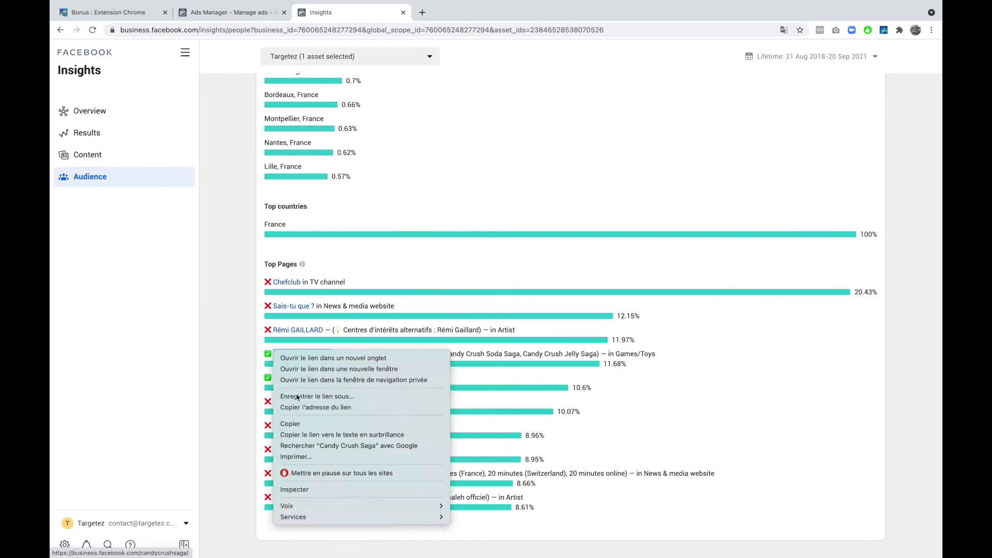
pyautogui.click(290, 424)
# In Ads Manager, search detailed targeting for the copied Candy Crush Saga and add its Interests entry.
pyautogui.click(243, 11)
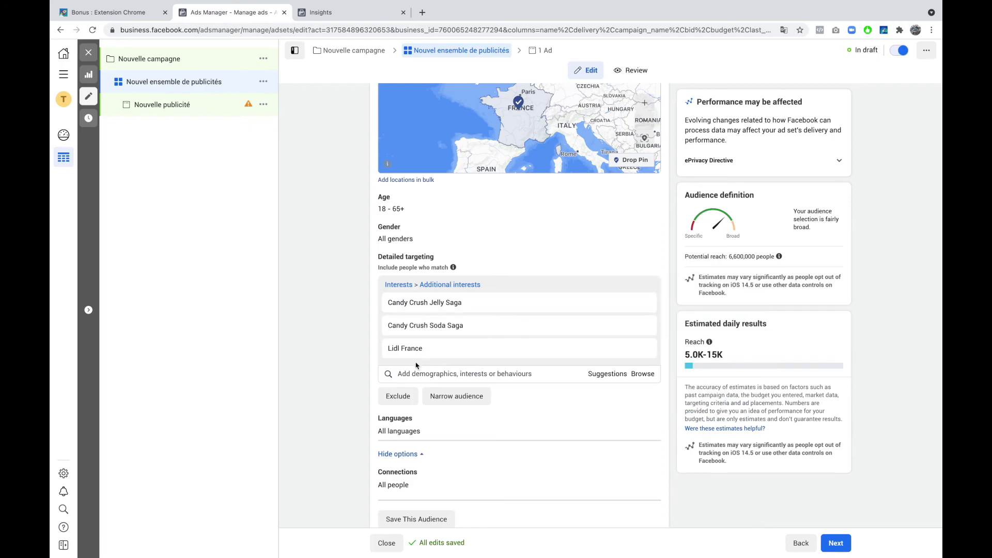
pyautogui.click(411, 373)
pyautogui.rightClick(411, 379)
pyautogui.click(422, 449)
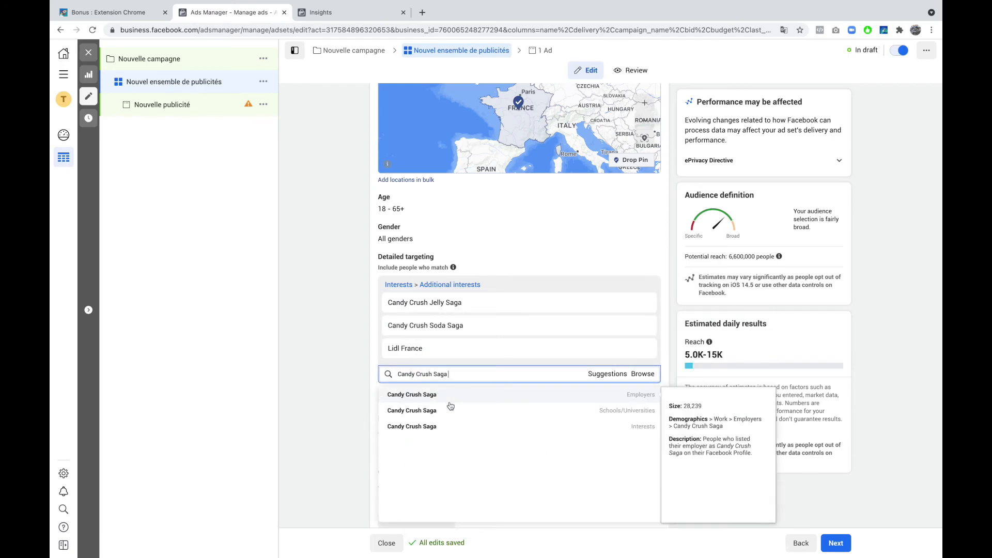
pyautogui.click(448, 426)
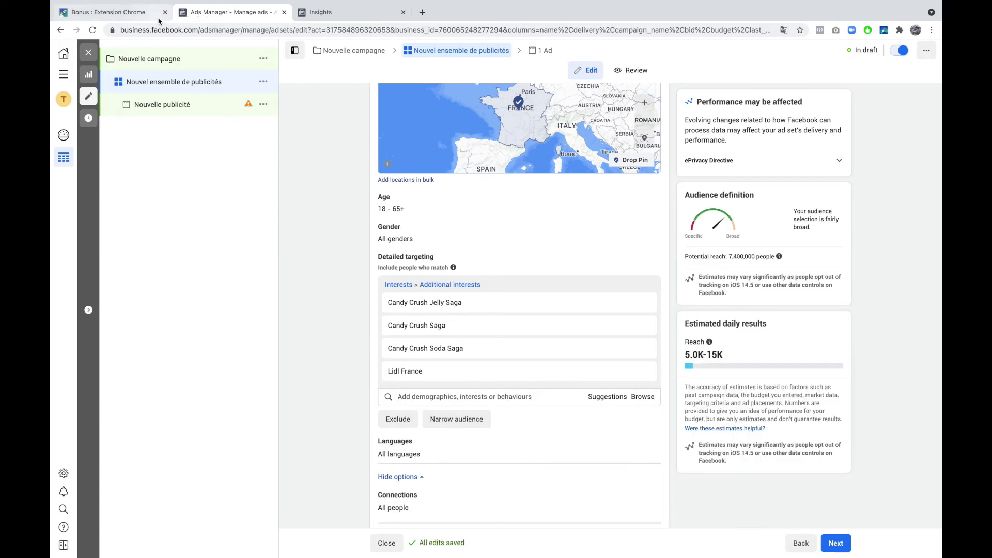
# Return to the Top Pages list in Insights and deselect the copied page name.
pyautogui.click(321, 12)
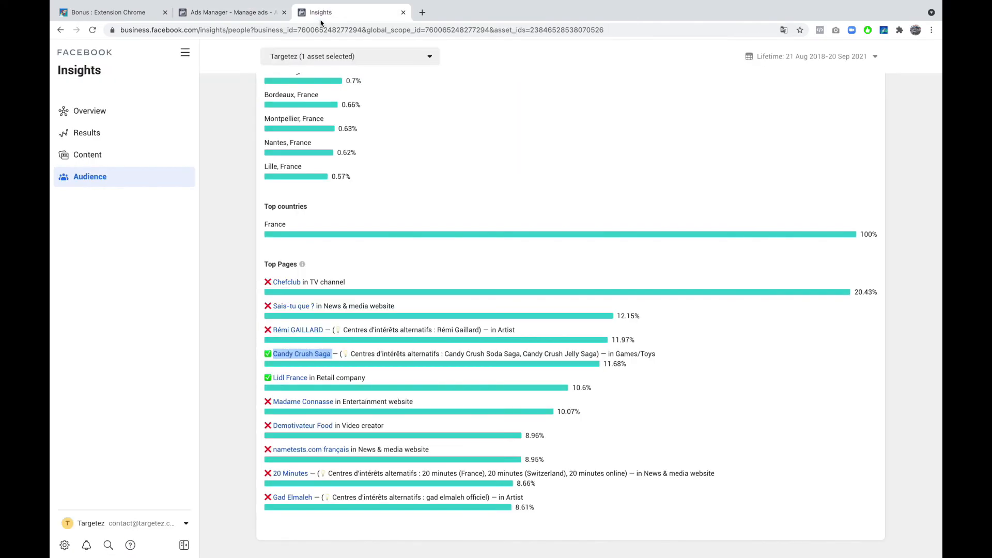
pyautogui.click(256, 294)
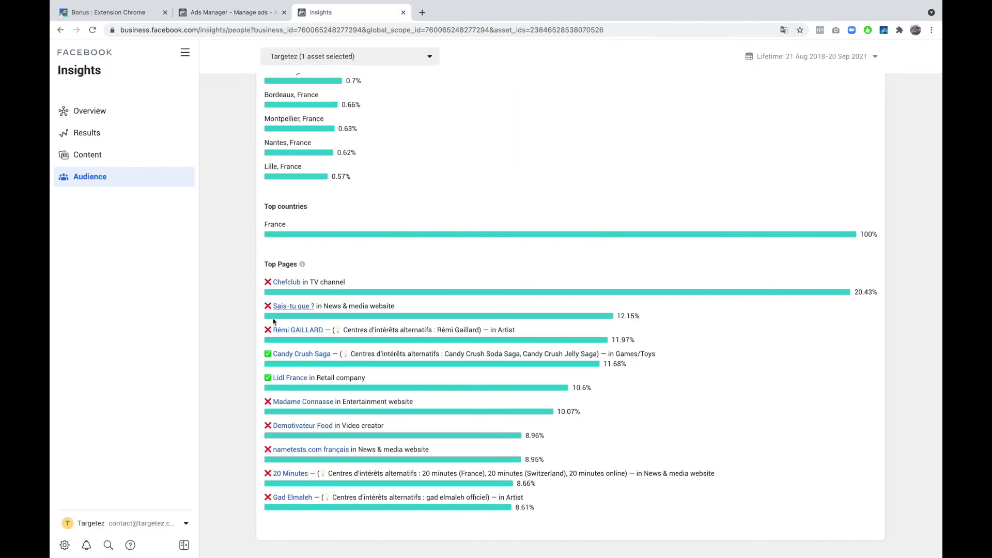